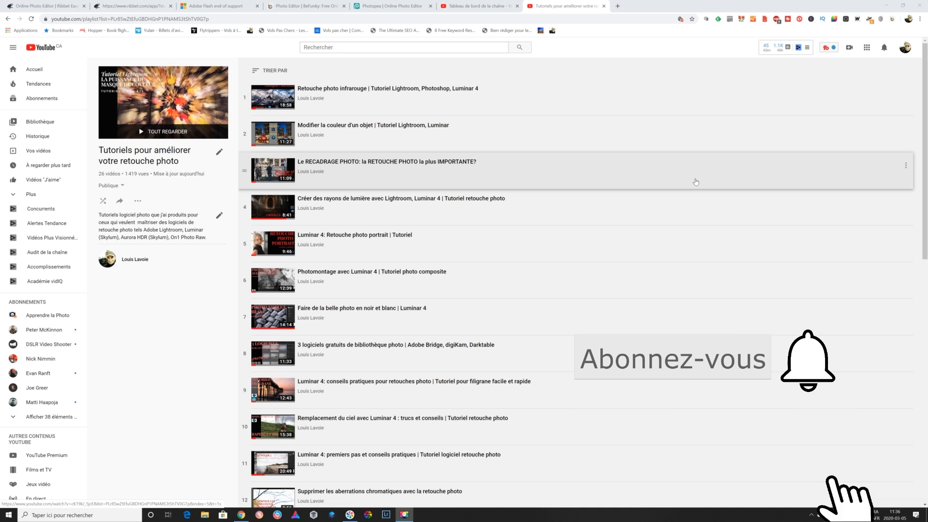
# Look through the YouTube playlist of photo-retouching tutorials
pyautogui.scroll(-1, 695, 181)
pyautogui.scroll(-5, 696, 181)
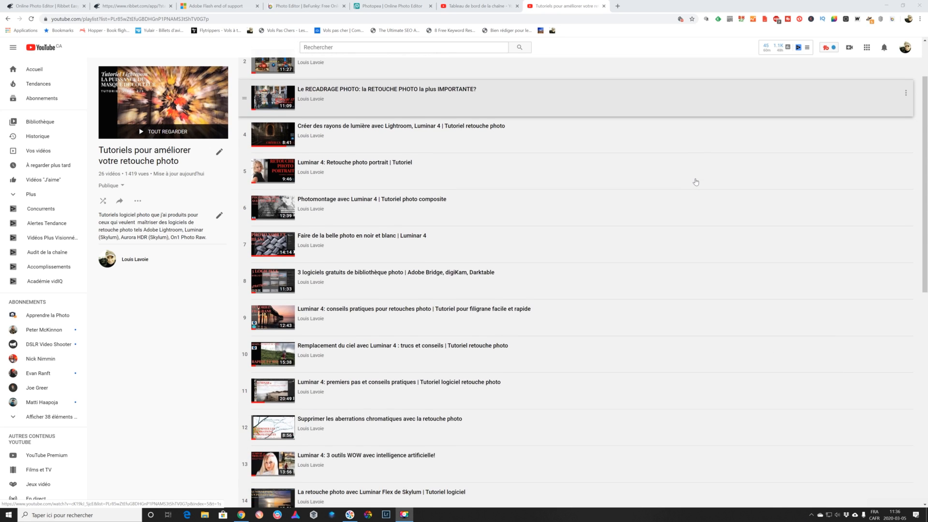
pyautogui.scroll(-4, 695, 182)
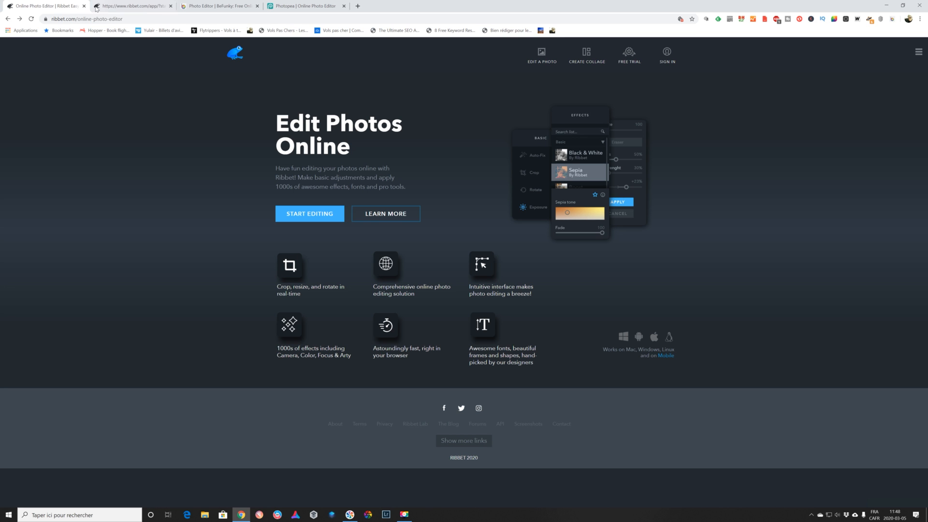
# Switch to the Ribbet editor and examine its Effects, Overlays, Touch Up and Pro tool collections
pyautogui.click(116, 7)
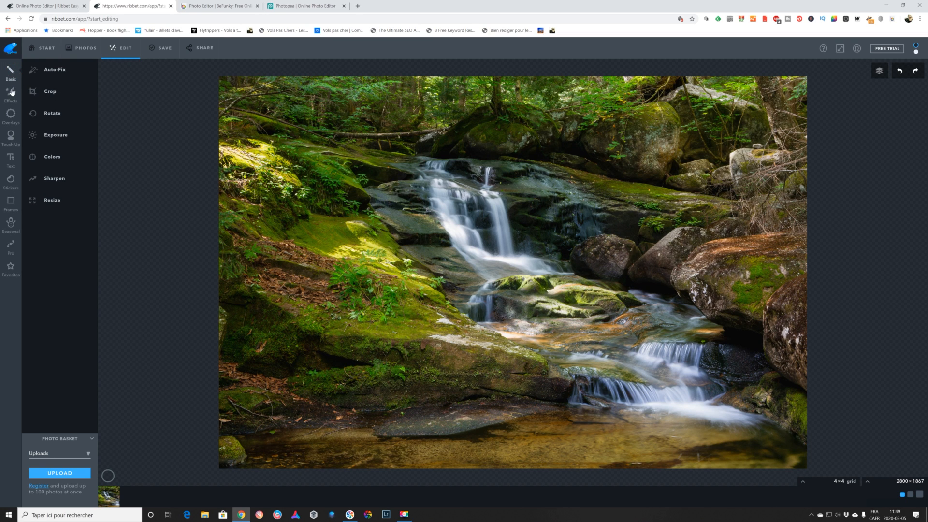
pyautogui.click(11, 91)
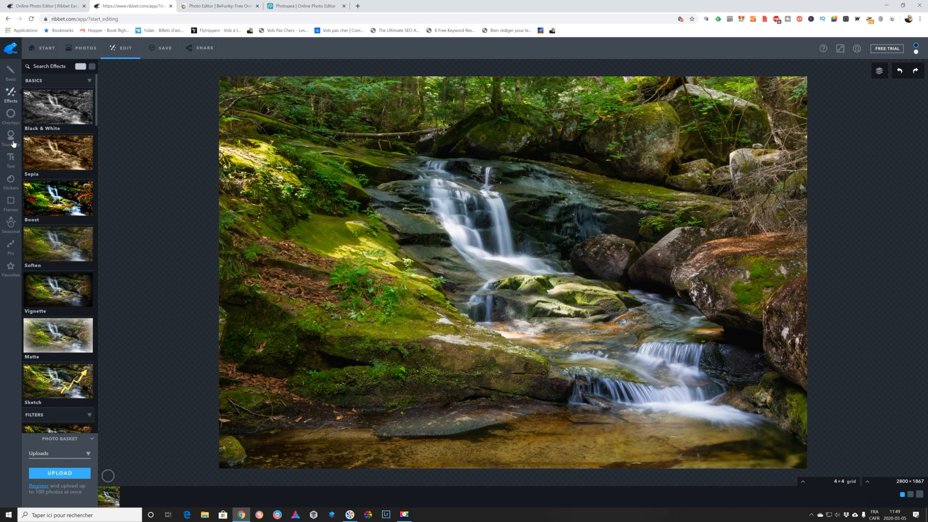
pyautogui.click(10, 115)
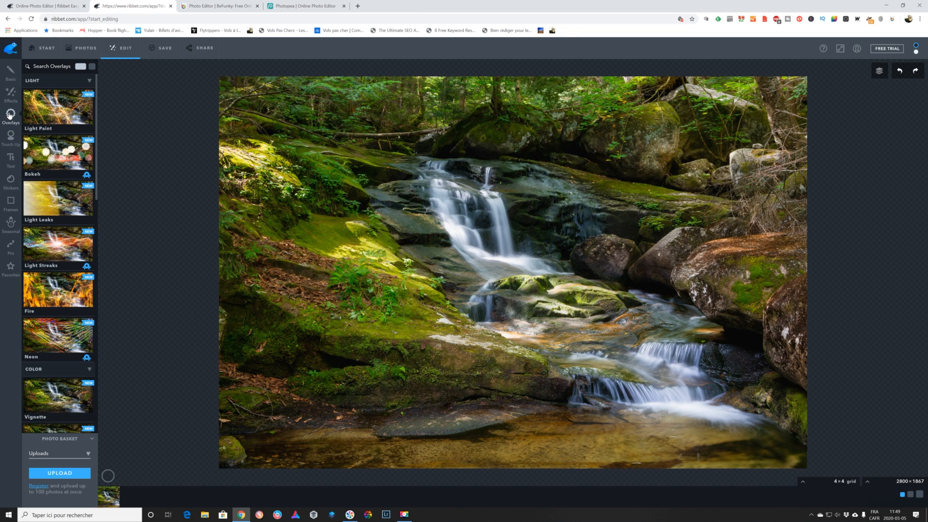
pyautogui.click(9, 137)
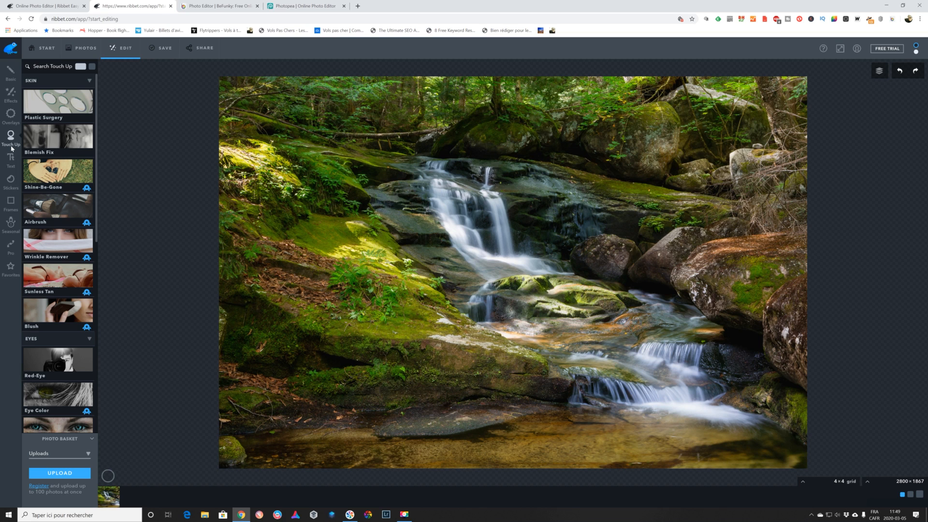
pyautogui.click(11, 245)
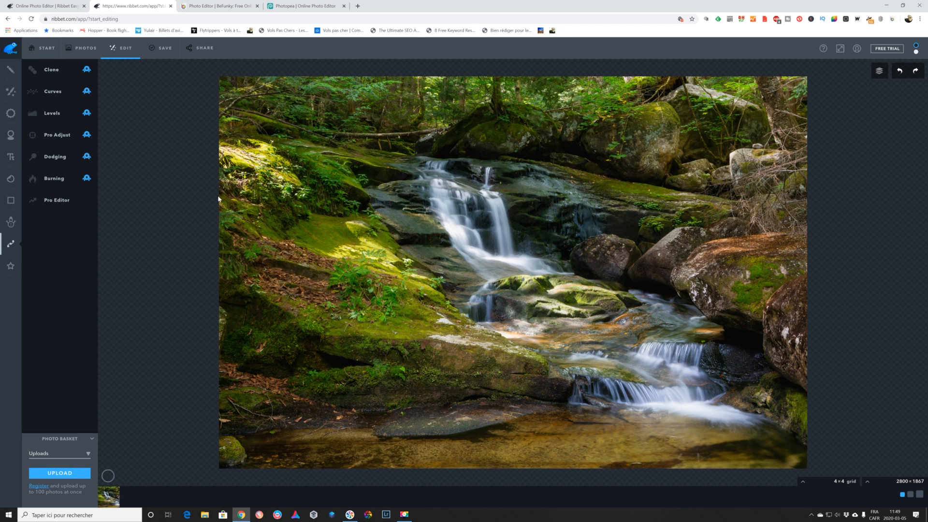
# Switch the Ribbet interface to its light theme and show the Touch Up tools
pyautogui.click(914, 53)
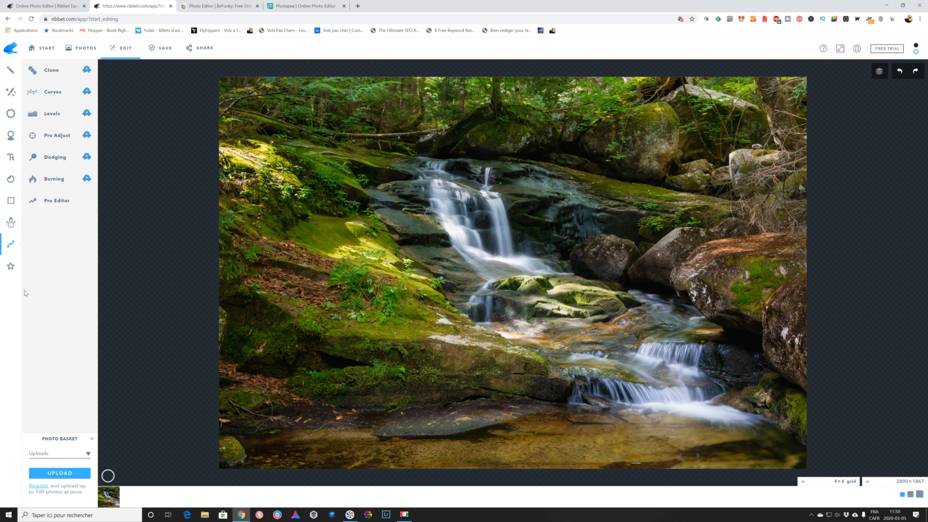
pyautogui.click(10, 139)
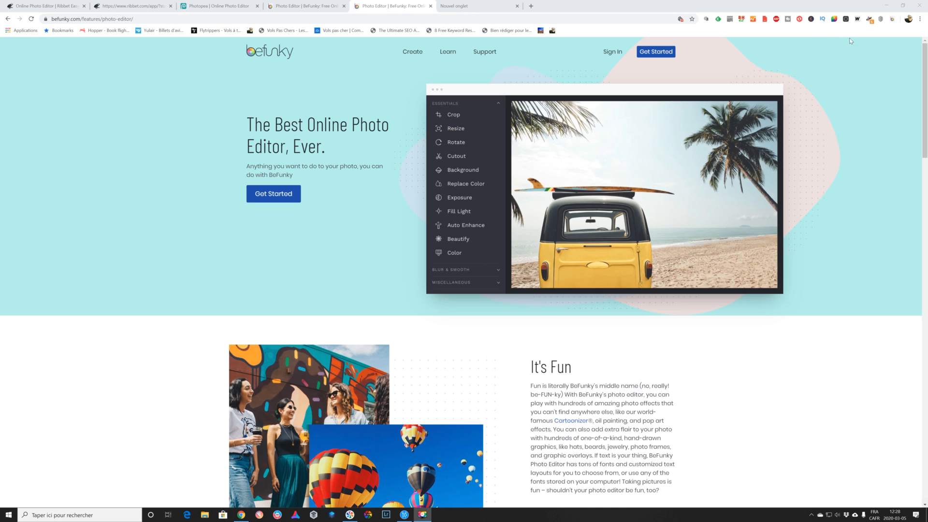
# Launch the BeFunky photo editor from its browser extension and resume the automatically saved project
pyautogui.click(892, 19)
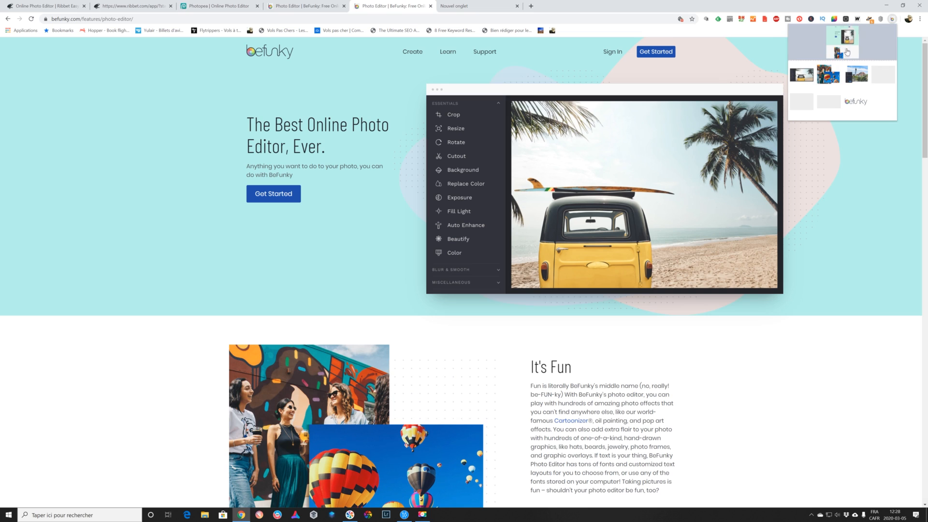
pyautogui.click(847, 47)
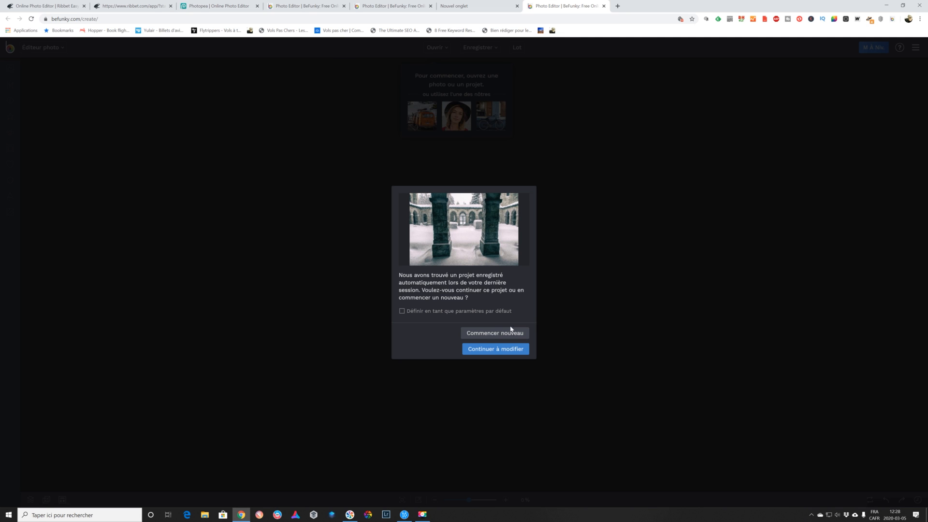
pyautogui.click(512, 349)
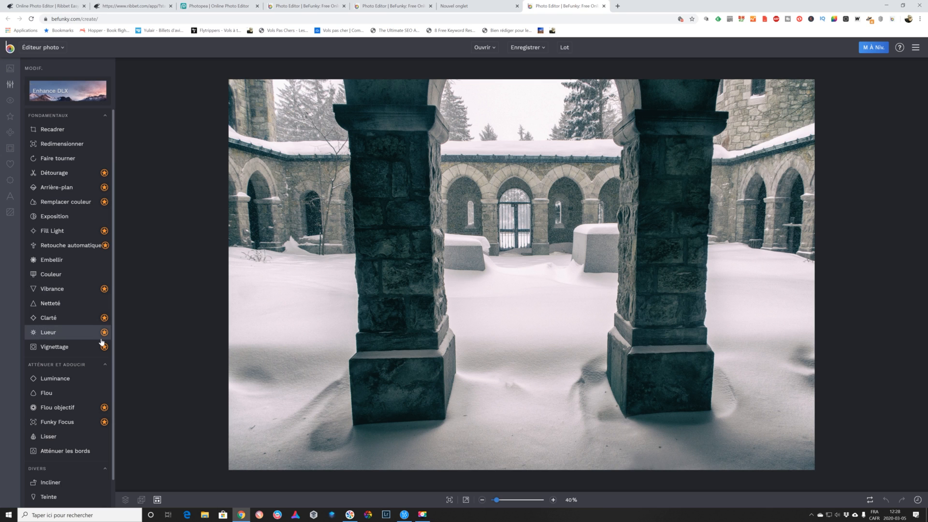
# Check the BeFunky Plus upgrade offer, dismiss it, and show the editor's retouching tools
pyautogui.click(879, 49)
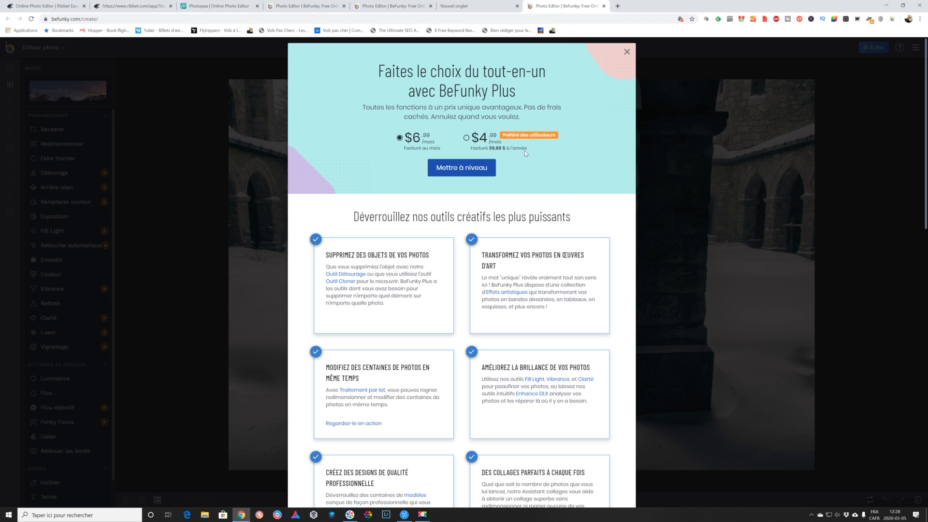
pyautogui.click(626, 51)
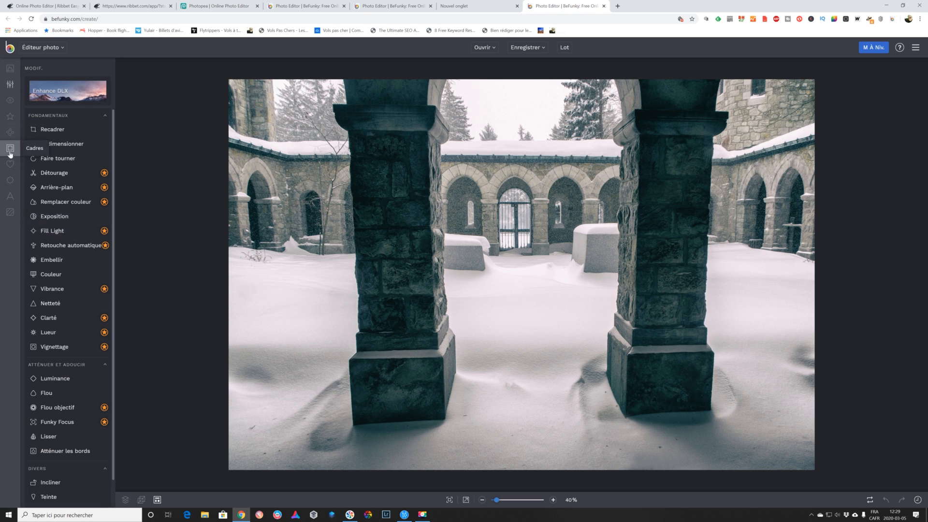
pyautogui.click(10, 101)
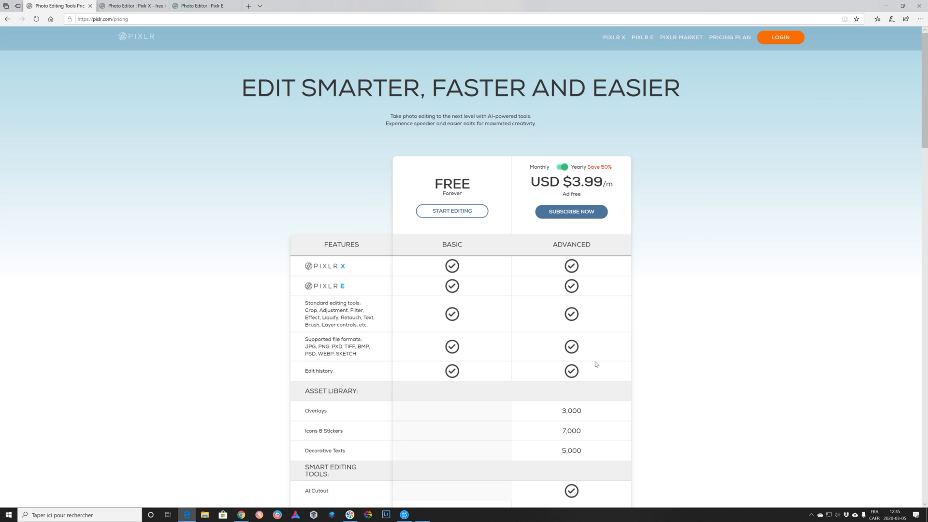
# Examine the Filter and Effect tools in Pixlr X and compare the editor with Pixlr E
pyautogui.click(137, 7)
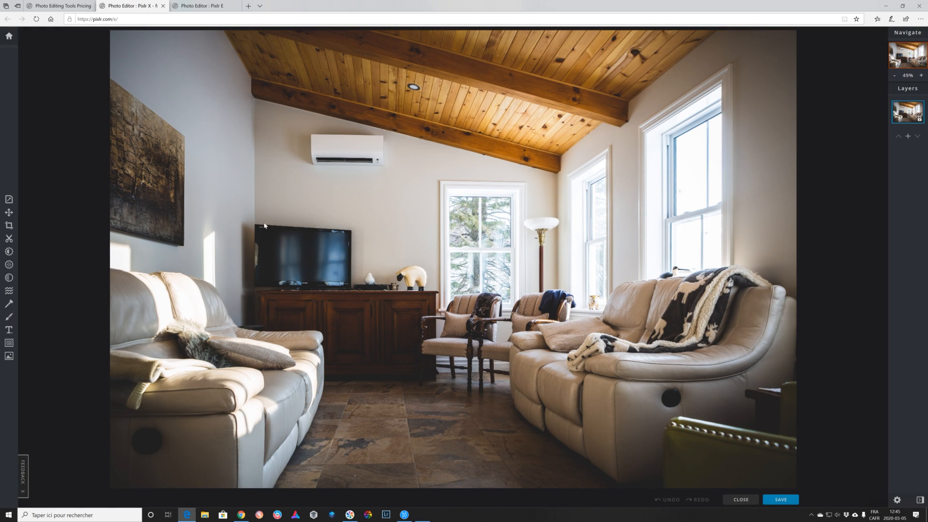
pyautogui.click(9, 266)
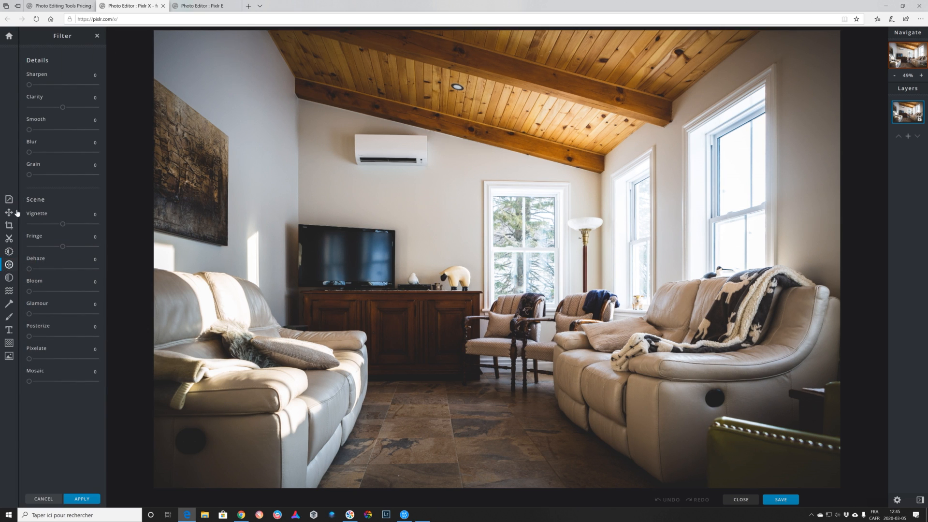
pyautogui.click(9, 278)
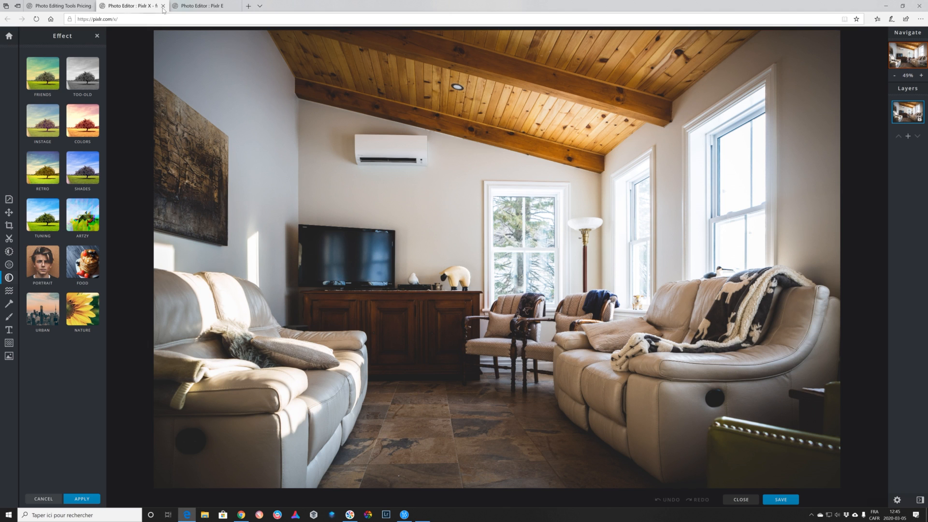
pyautogui.click(194, 6)
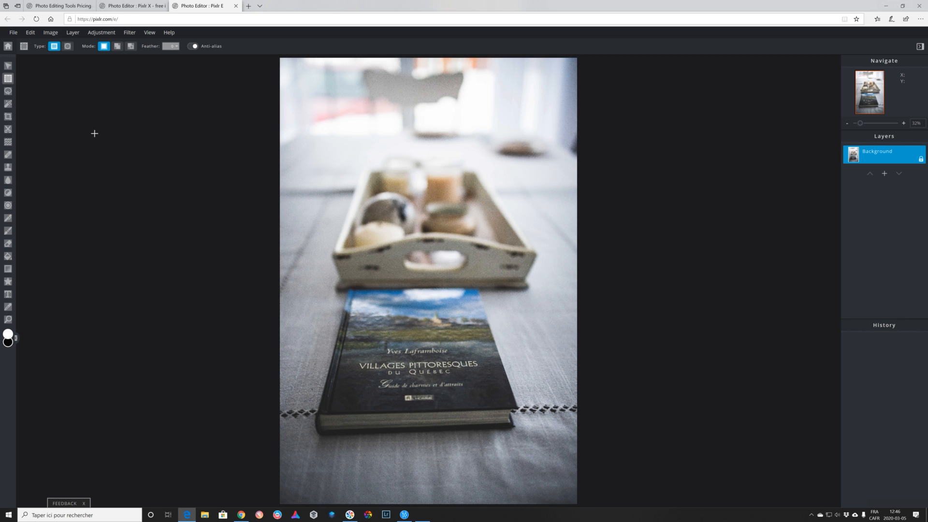
pyautogui.click(142, 7)
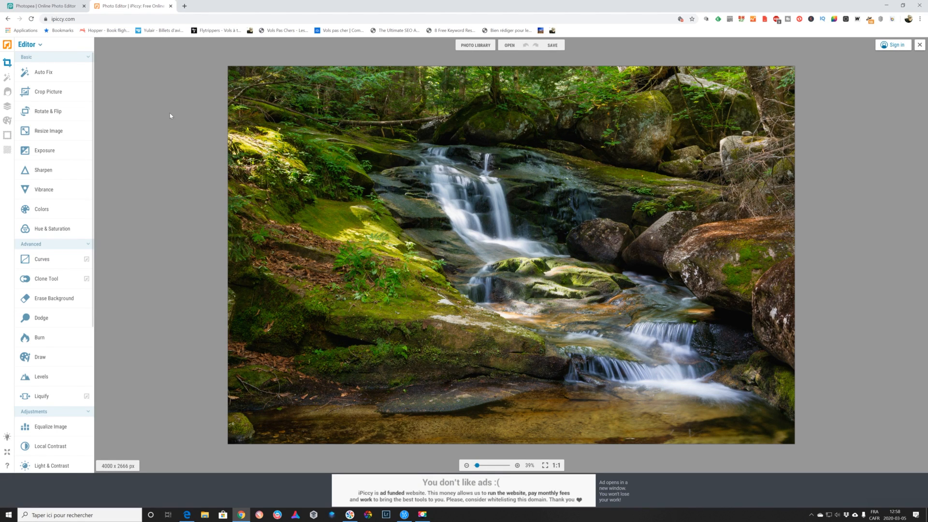
# Review iPiccy's full list of basic, advanced, adjustment, color and filter tools
pyautogui.scroll(-2, 52, 145)
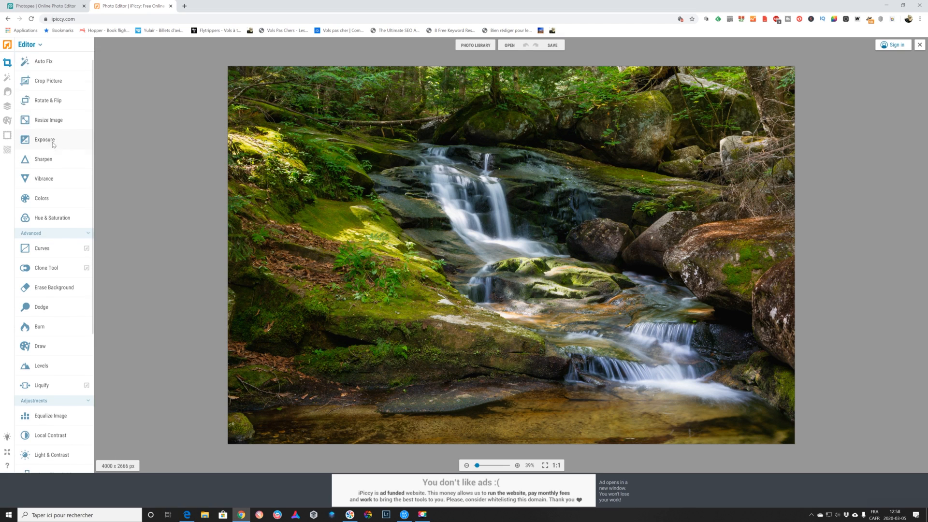
pyautogui.scroll(-1, 53, 145)
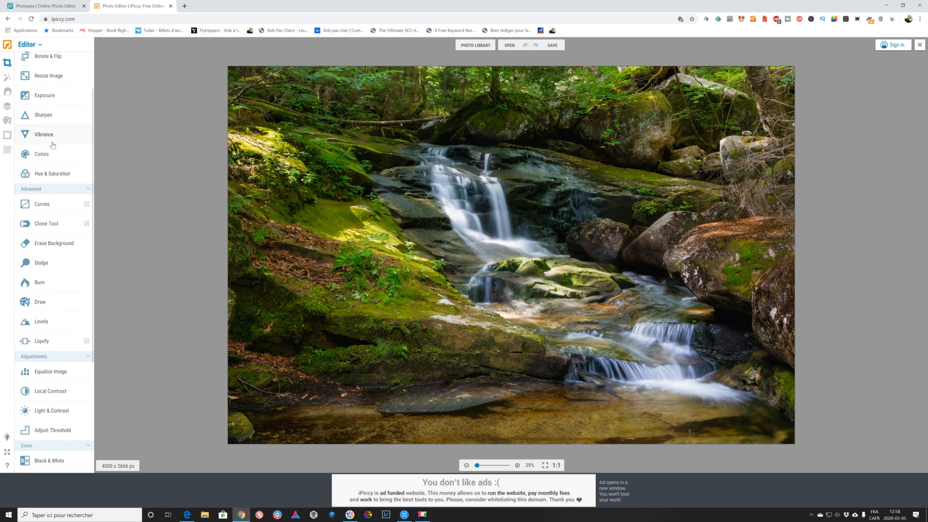
pyautogui.scroll(-1, 53, 145)
pyautogui.scroll(-1, 53, 145)
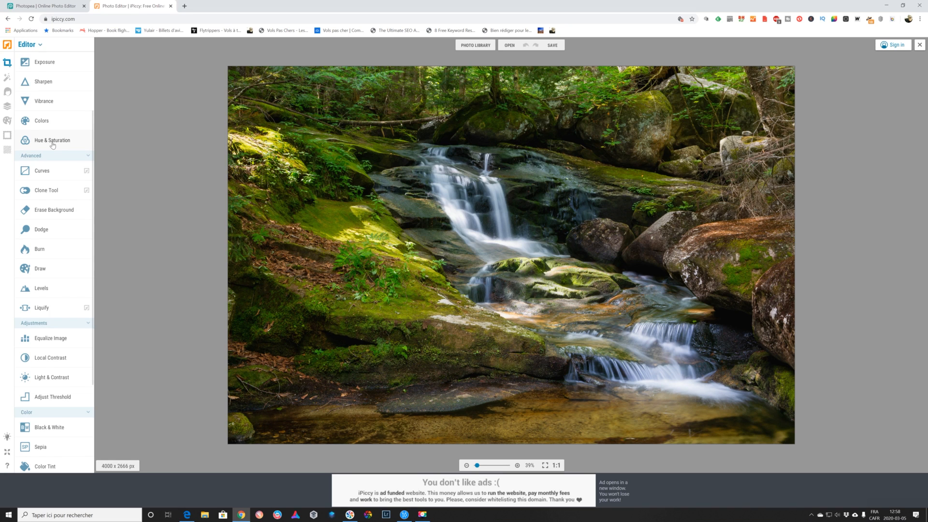
pyautogui.scroll(-1, 53, 144)
pyautogui.scroll(-1, 53, 144)
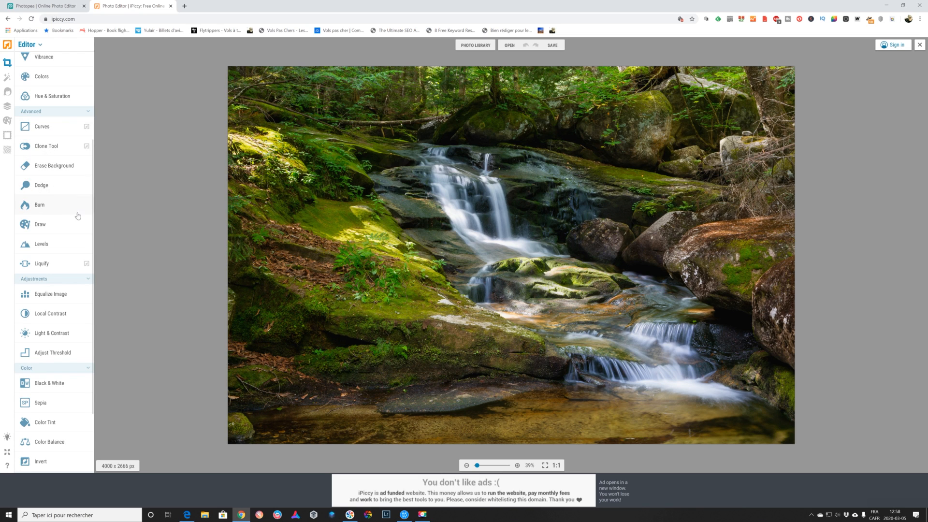
pyautogui.scroll(-1, 30, 309)
pyautogui.scroll(-1, 30, 310)
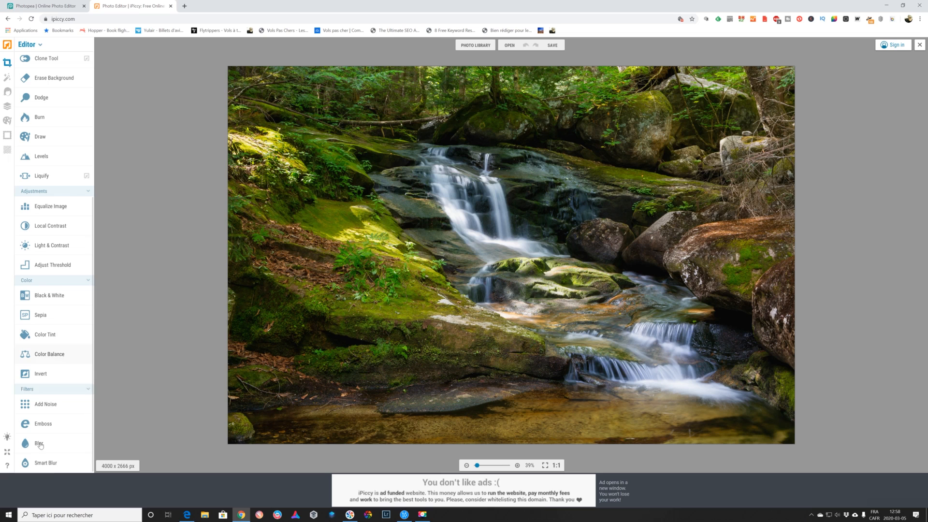
# Examine iPiccy's retouch tools, its layers workspace and its painting tools
pyautogui.click(8, 91)
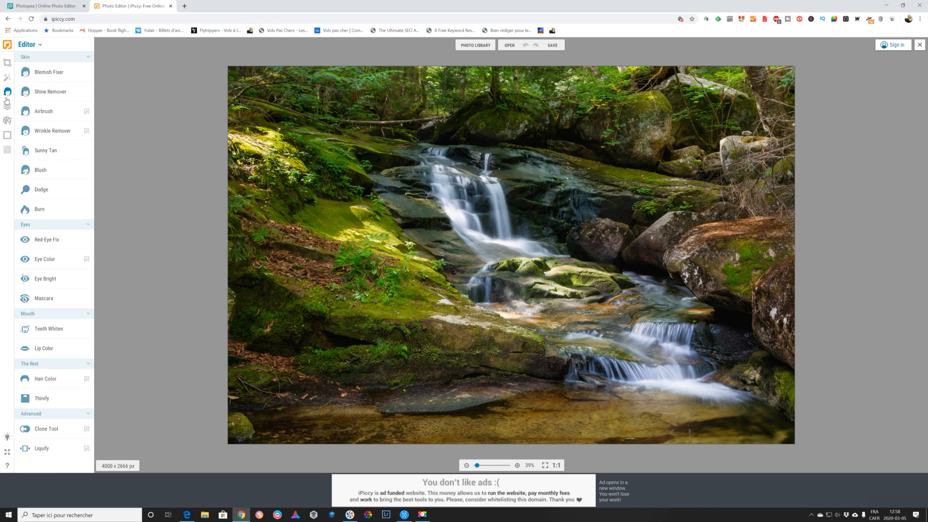
pyautogui.click(7, 108)
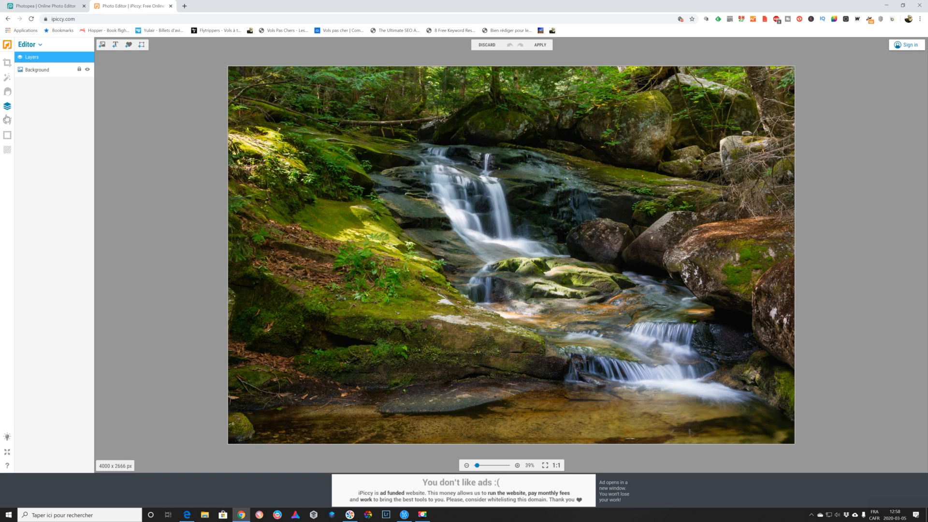
pyautogui.click(8, 120)
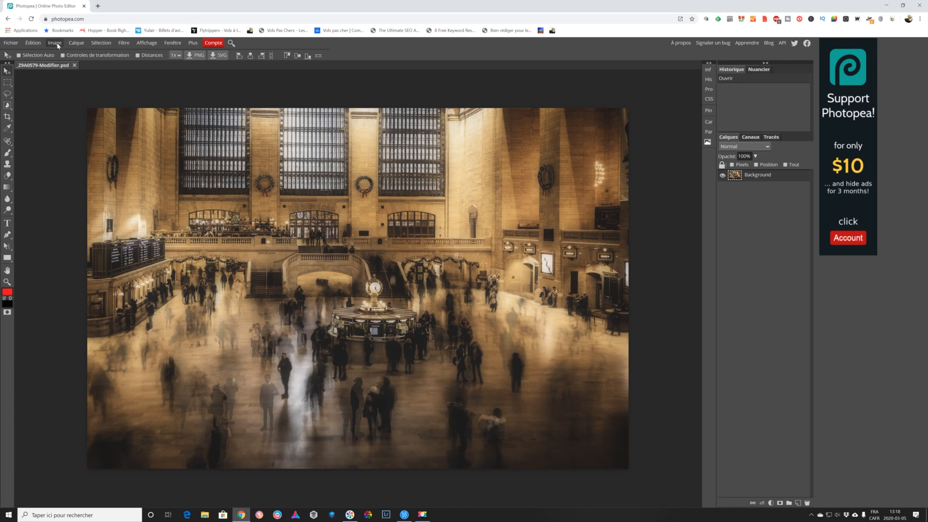
# In Photopea, examine the image adjustment commands and the available export formats, including the additional ones
pyautogui.click(55, 43)
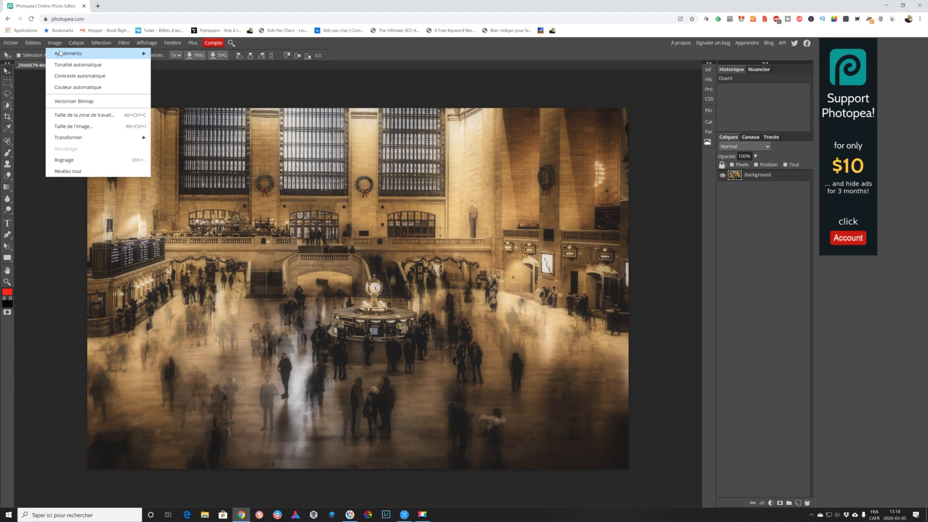
pyautogui.moveTo(116, 55)
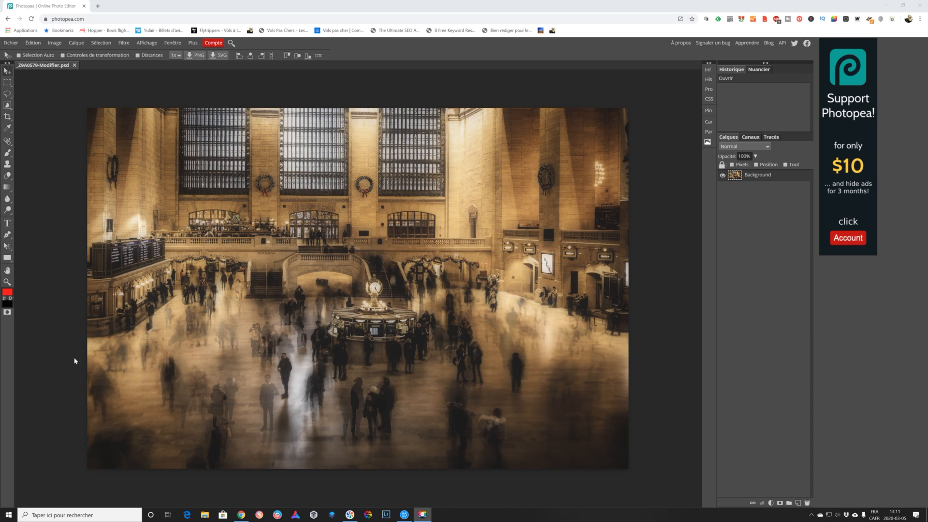
pyautogui.click(11, 43)
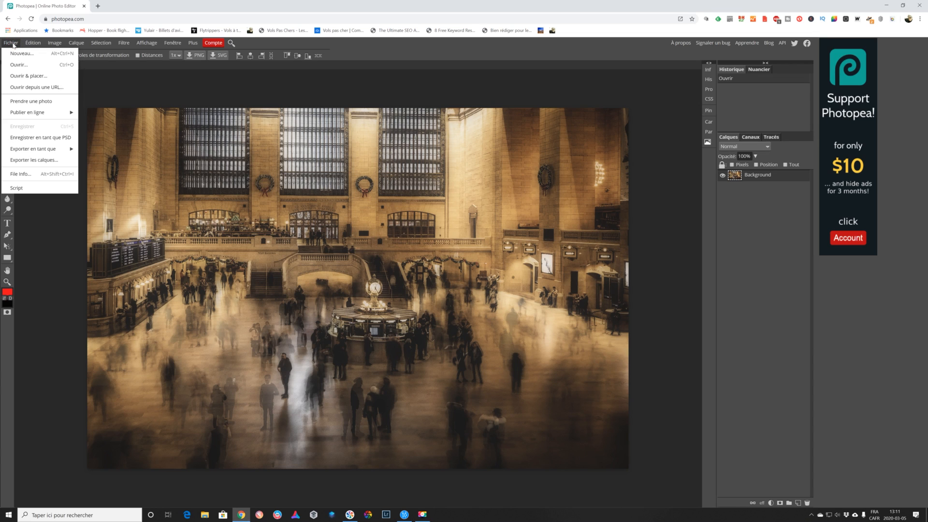
pyautogui.moveTo(32, 150)
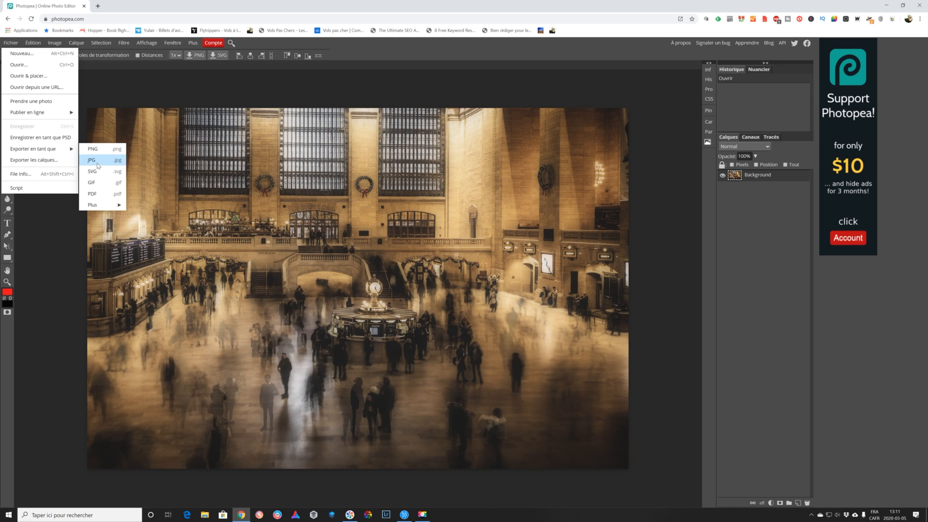
pyautogui.moveTo(100, 207)
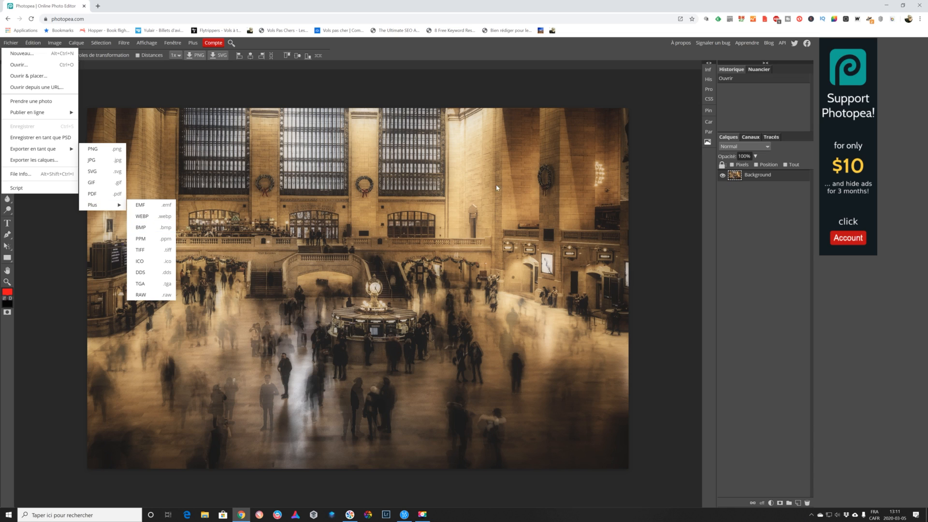
pyautogui.click(556, 97)
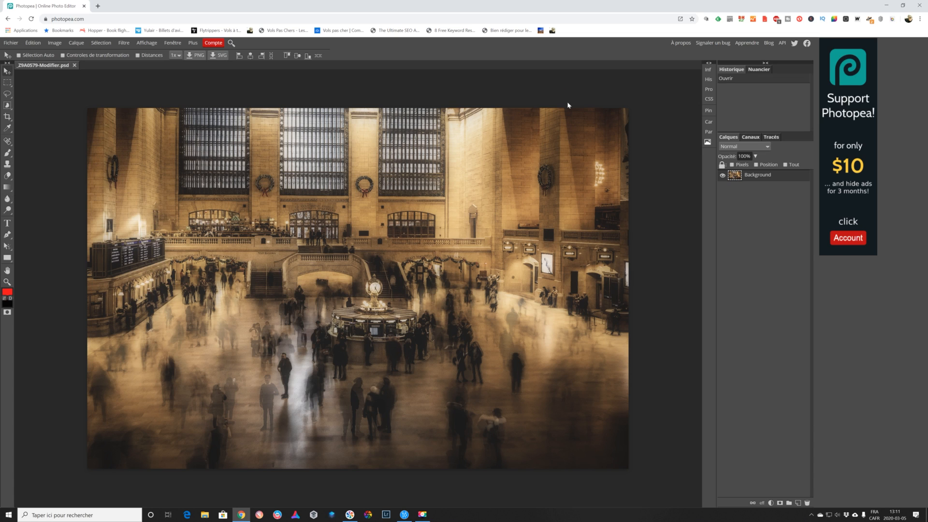